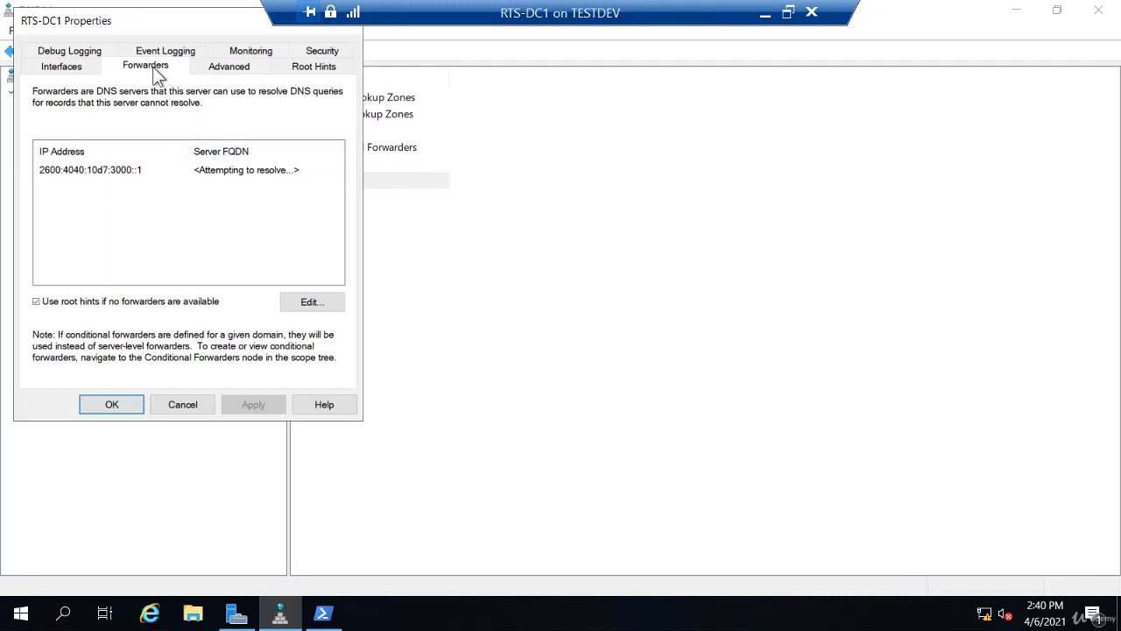
Step: Add 8.8.8.8 as a forwarding server for RTS-DC1 and save the server properties
click(323, 308)
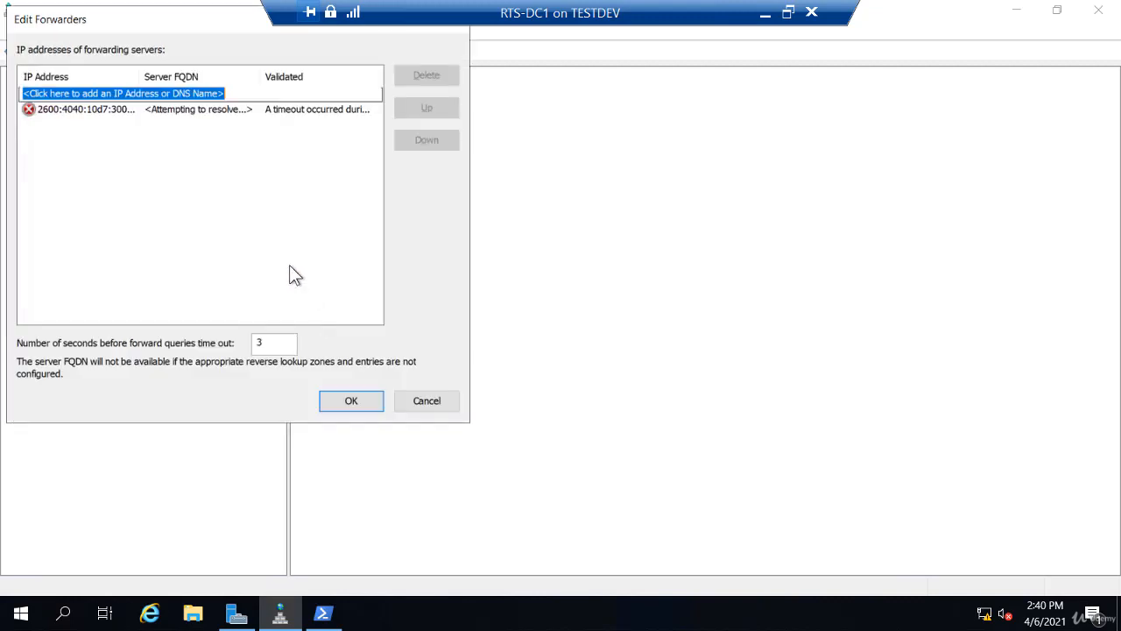
text(8.8.8.)
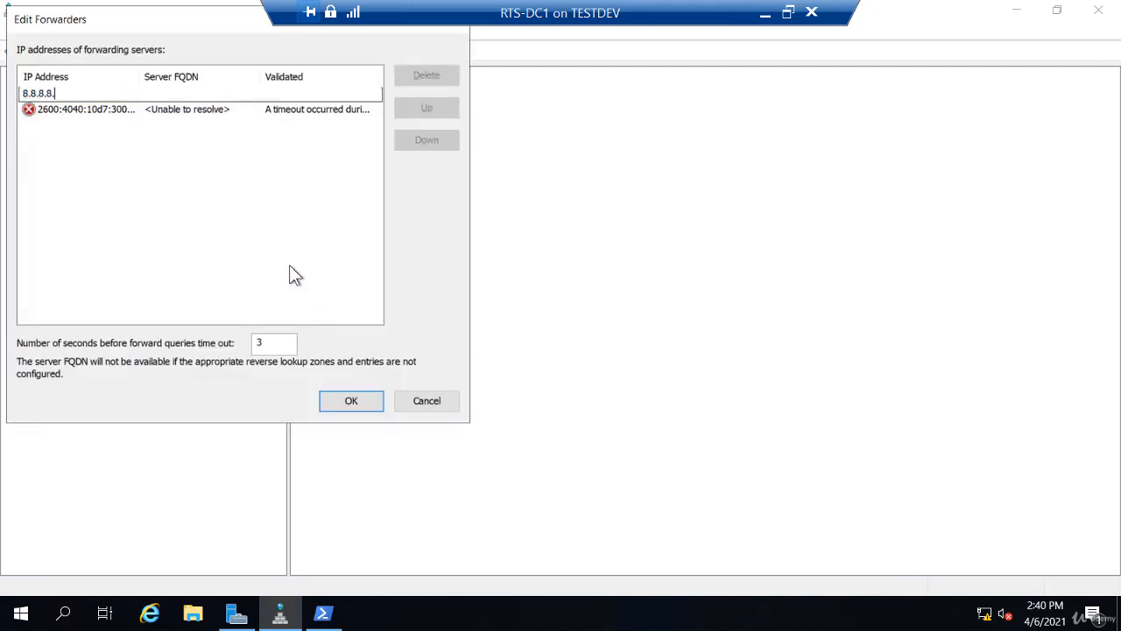
key(BackSpace)
key(Return)
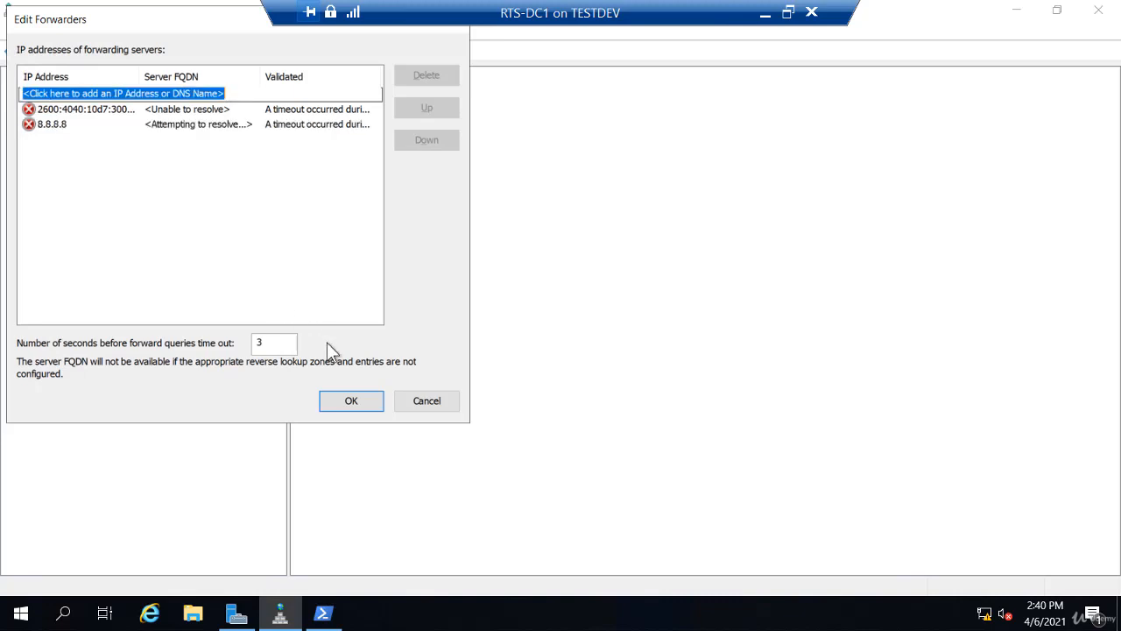
click(351, 400)
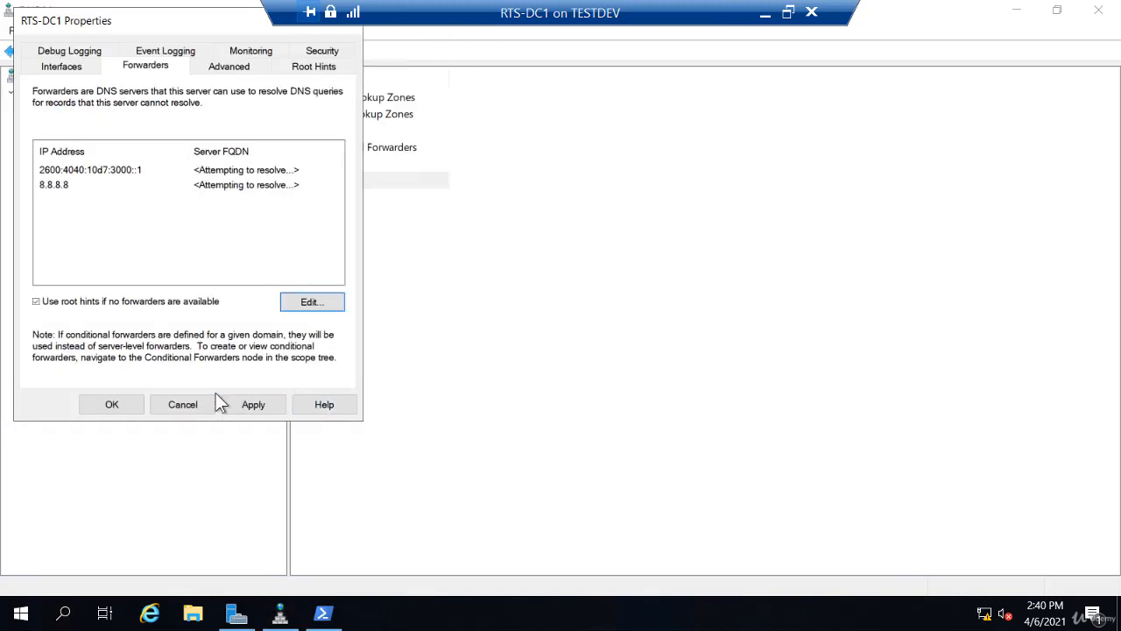
click(122, 406)
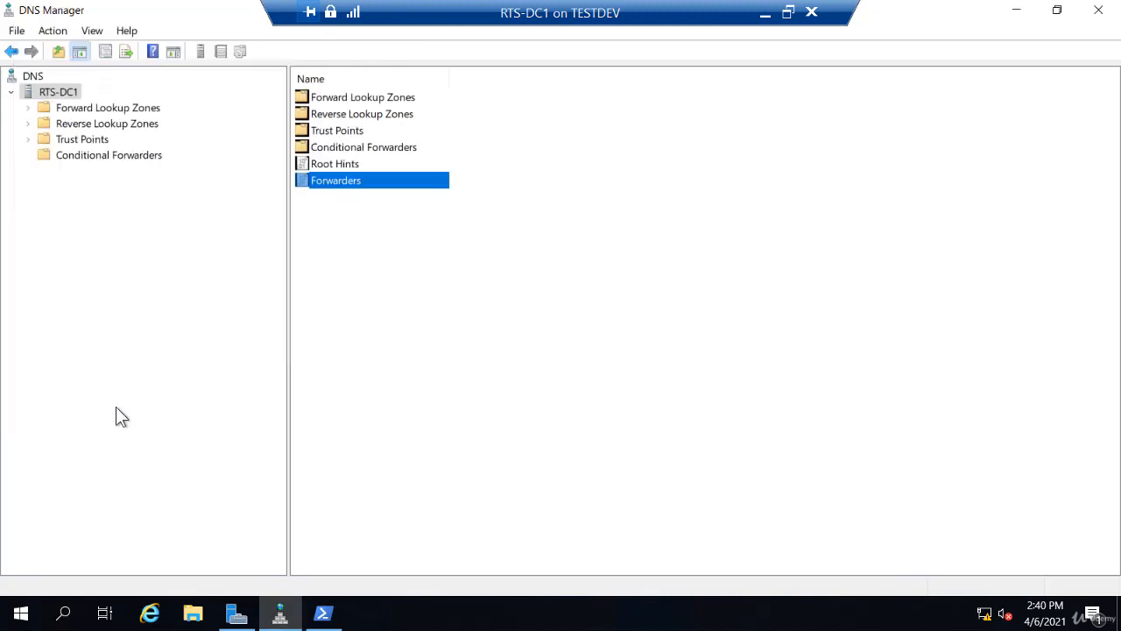
Step: Create a conditional forwarder for the DNS domain TRD.com with master server 35.1.52.89
click(75, 160)
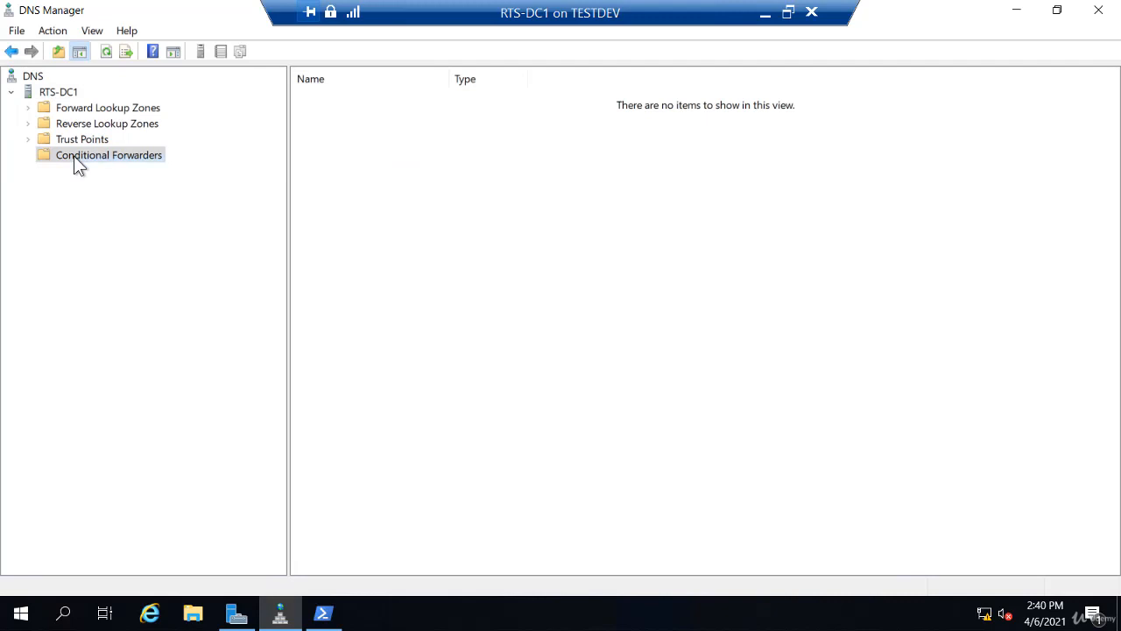
right_click(74, 159)
click(122, 169)
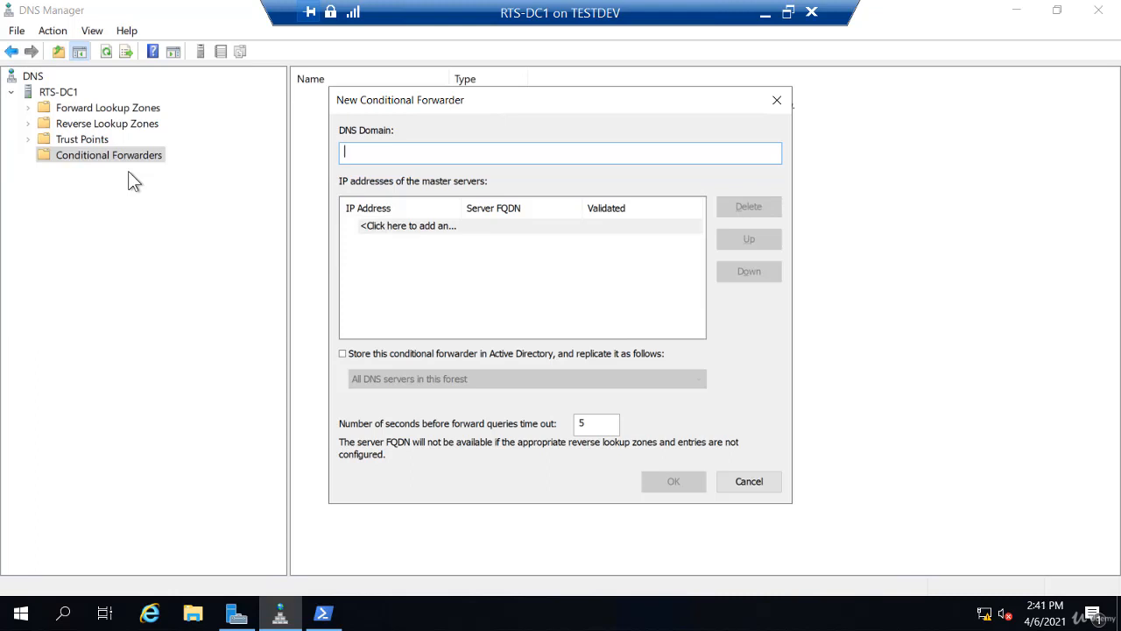
text(TRD.com)
click(379, 226)
text(35.1.)
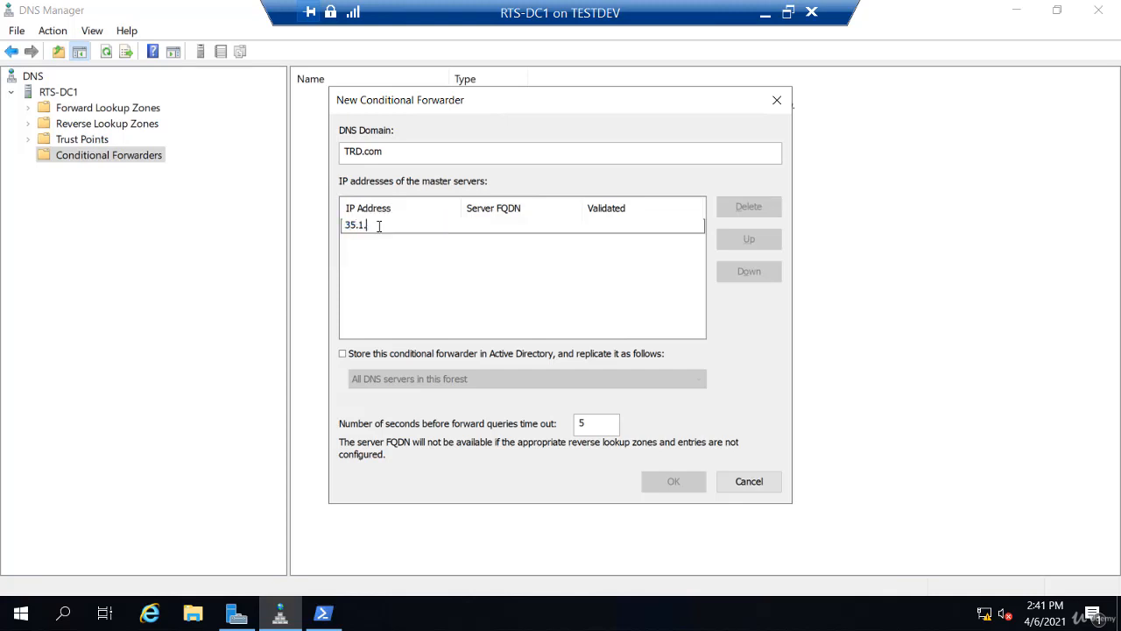
text(52.39)
key(Return)
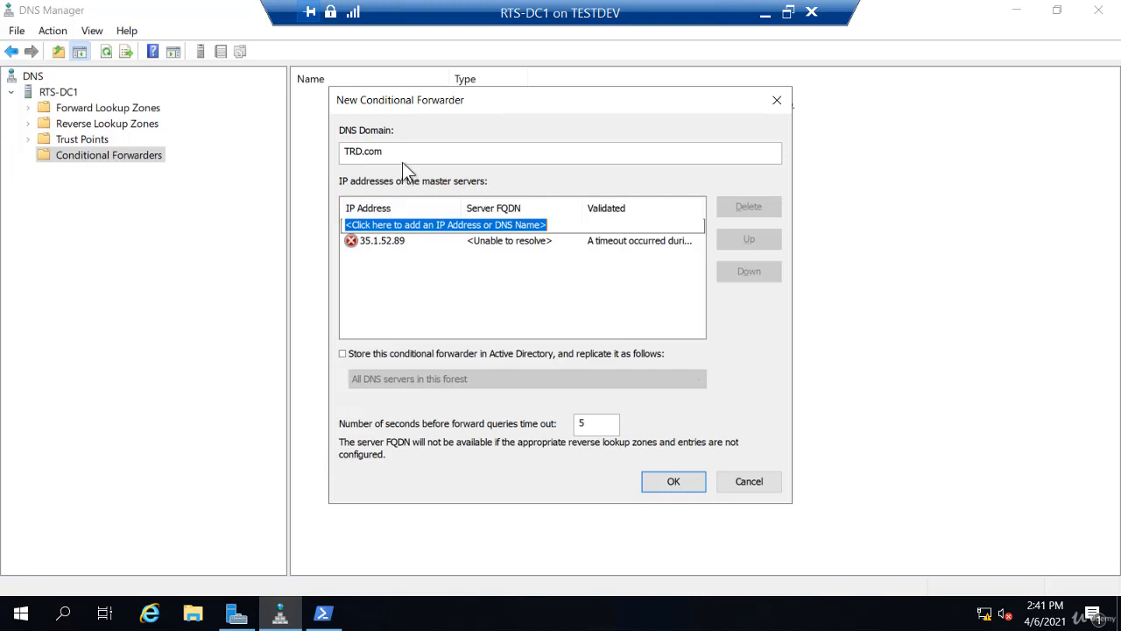
click(666, 484)
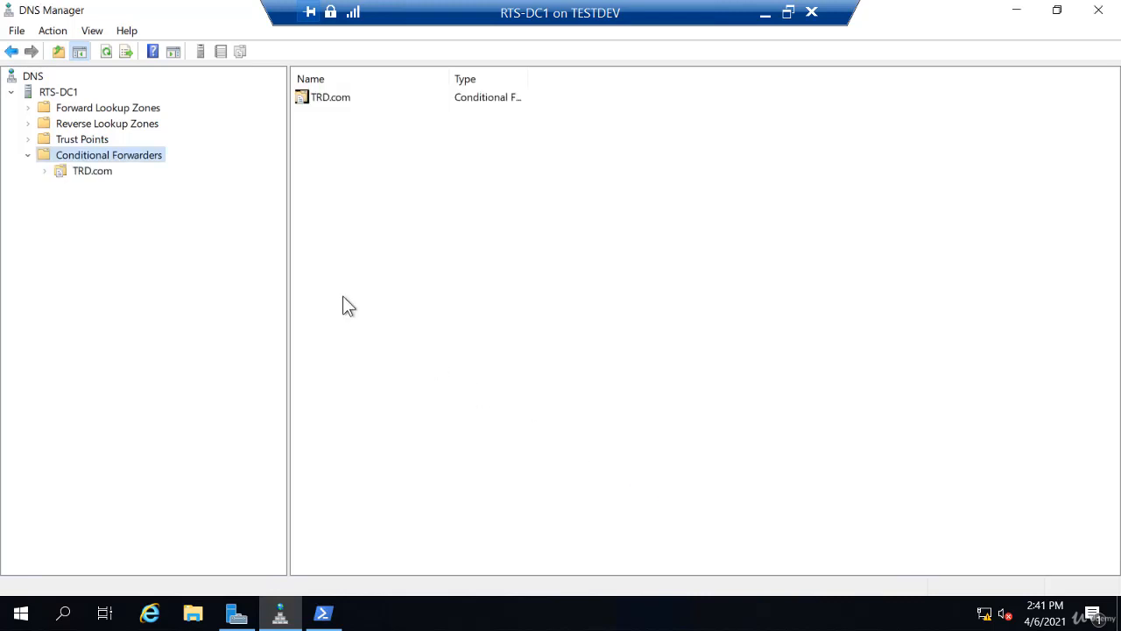
Step: Review RTS-DC1's forwarders and its list of root hint name servers, and close the server properties
click(60, 92)
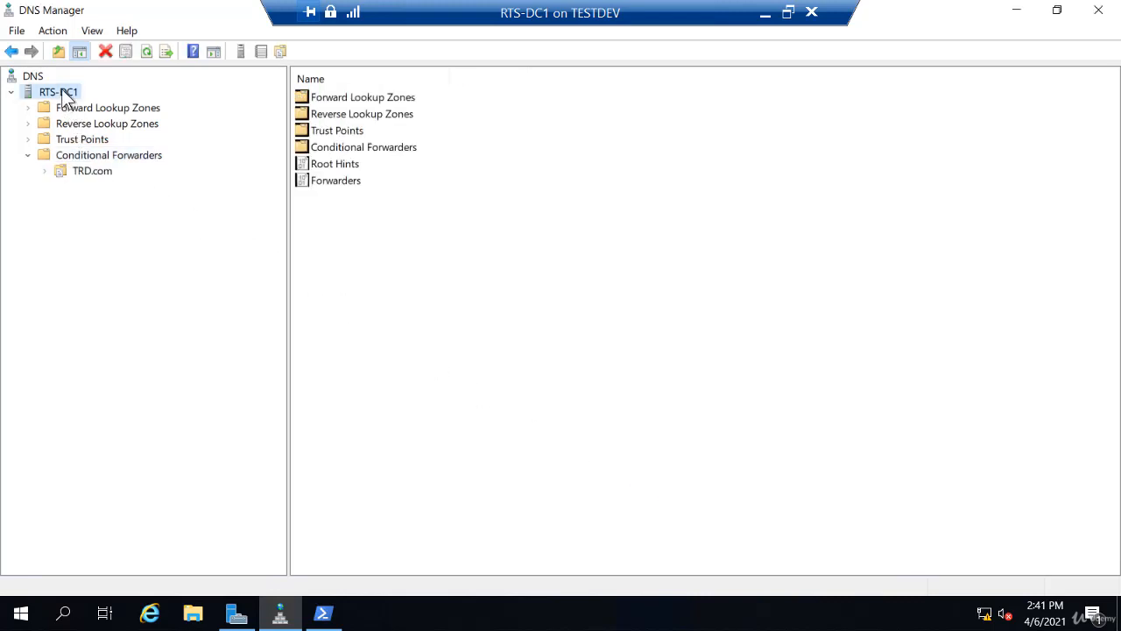
double_click(326, 179)
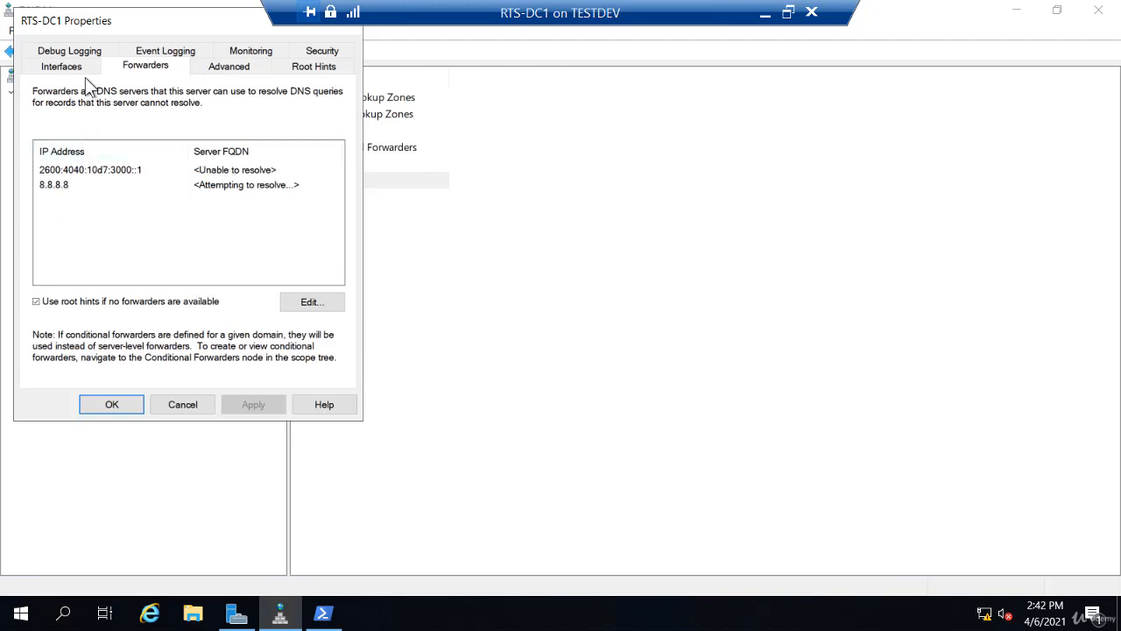
click(312, 67)
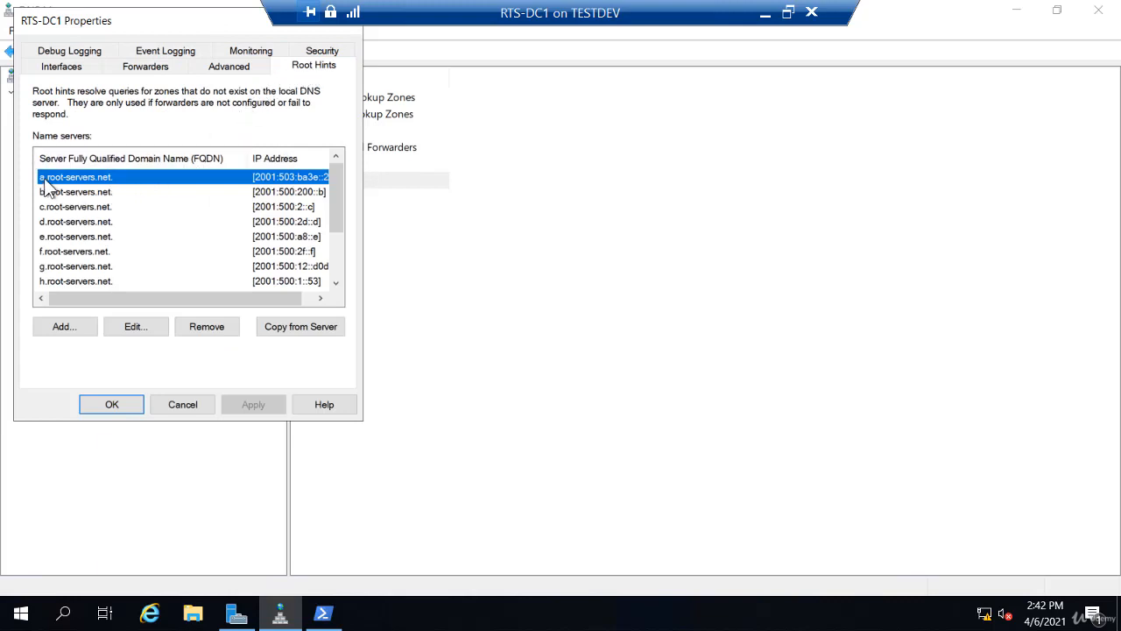
scroll(53, 191, down, 2)
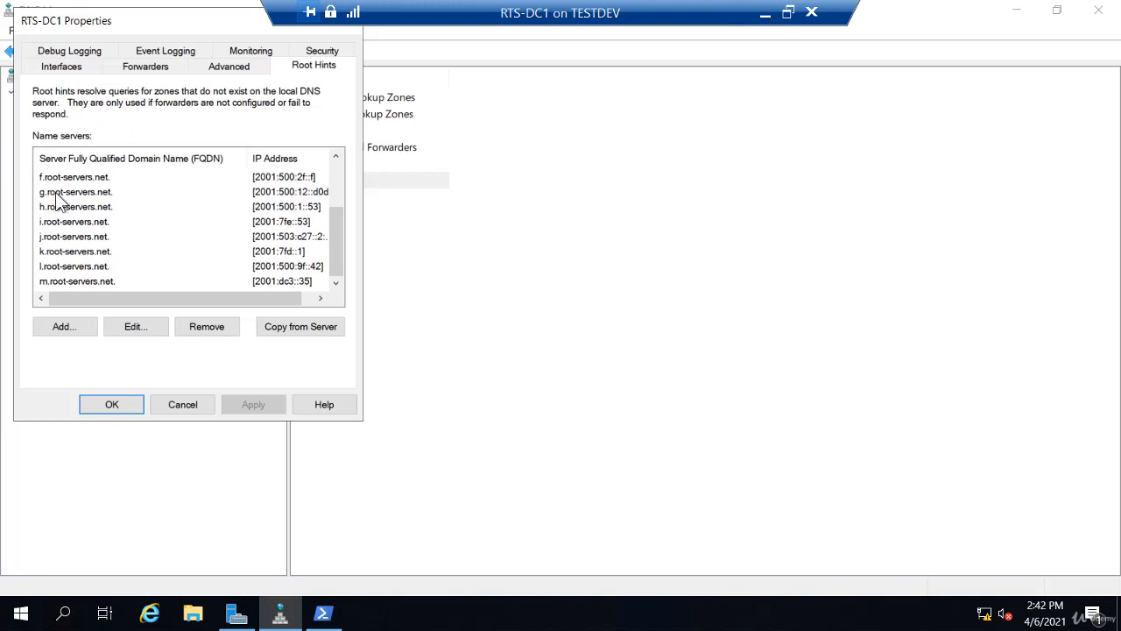
scroll(69, 207, up, 2)
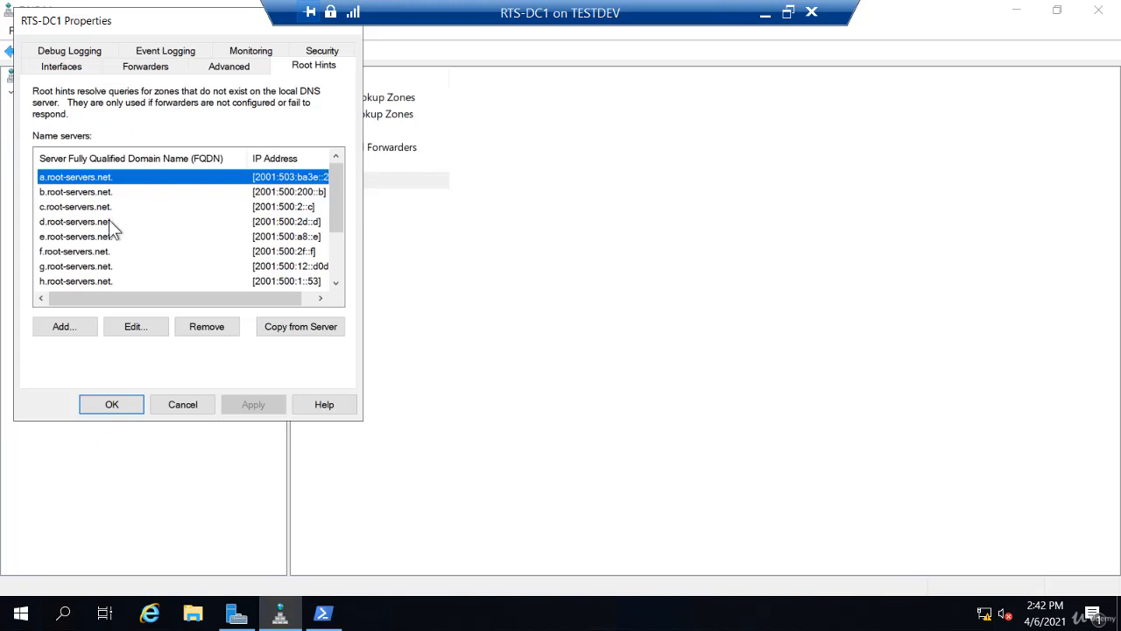
click(119, 405)
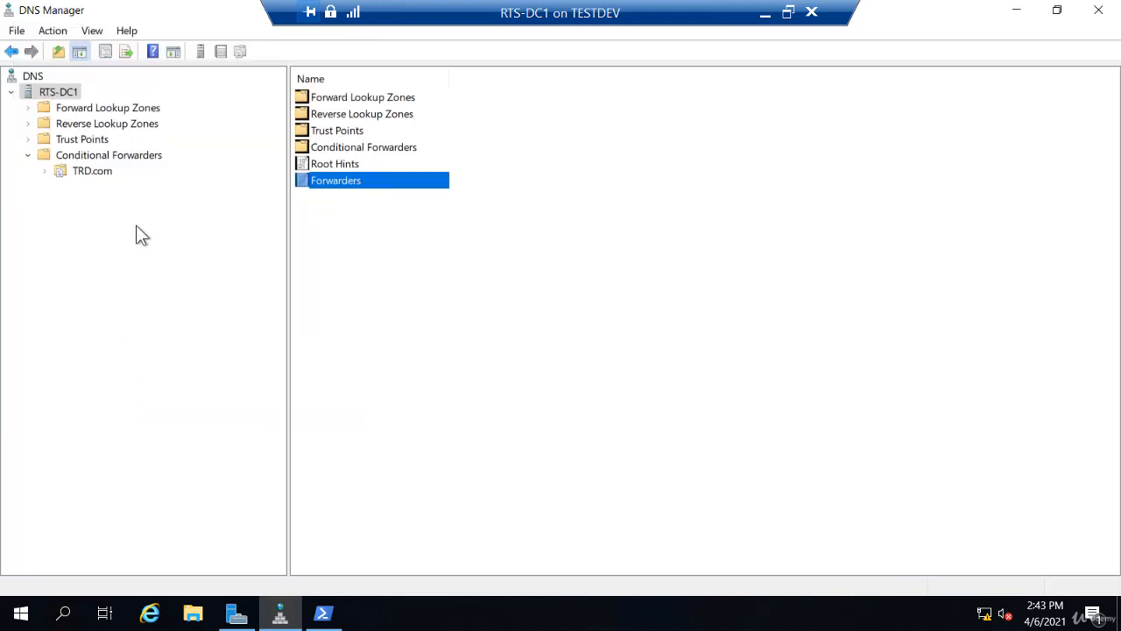
Step: Create an Active Directory-integrated primary forward lookup zone named ".", replicated to all DNS servers in the domain, allowing only secure dynamic updates
right_click(94, 108)
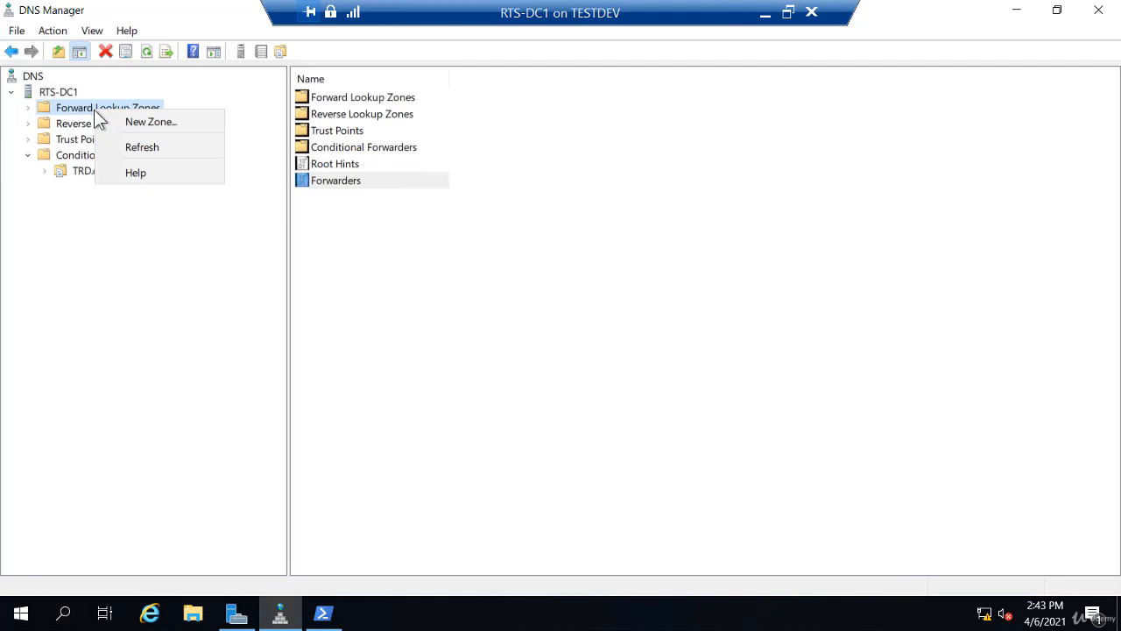
click(129, 124)
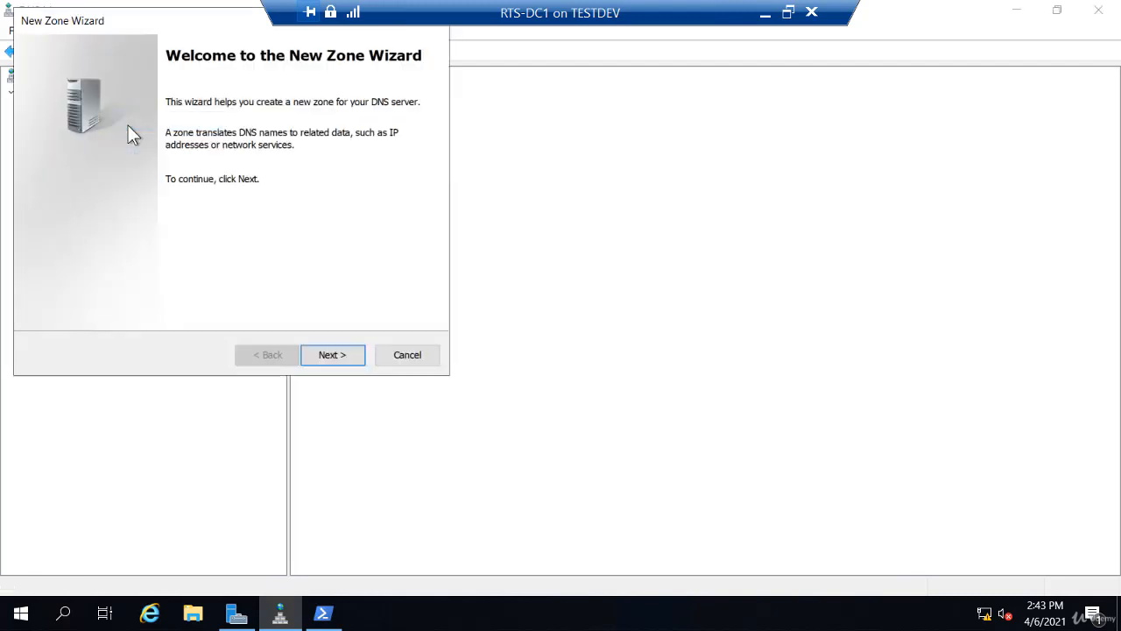
click(332, 358)
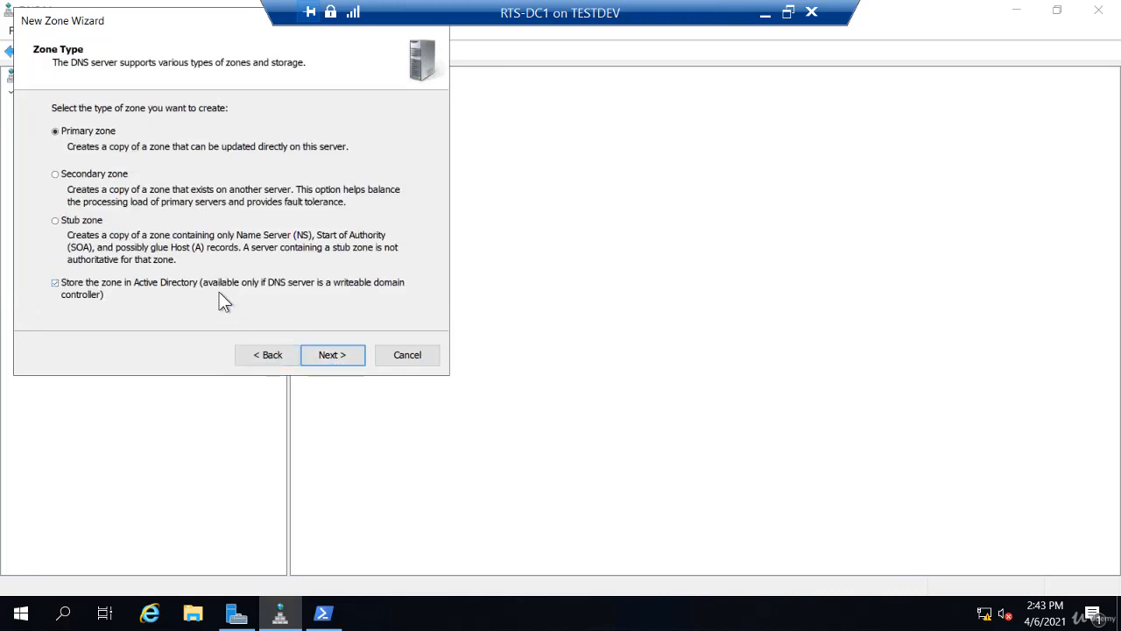
click(328, 355)
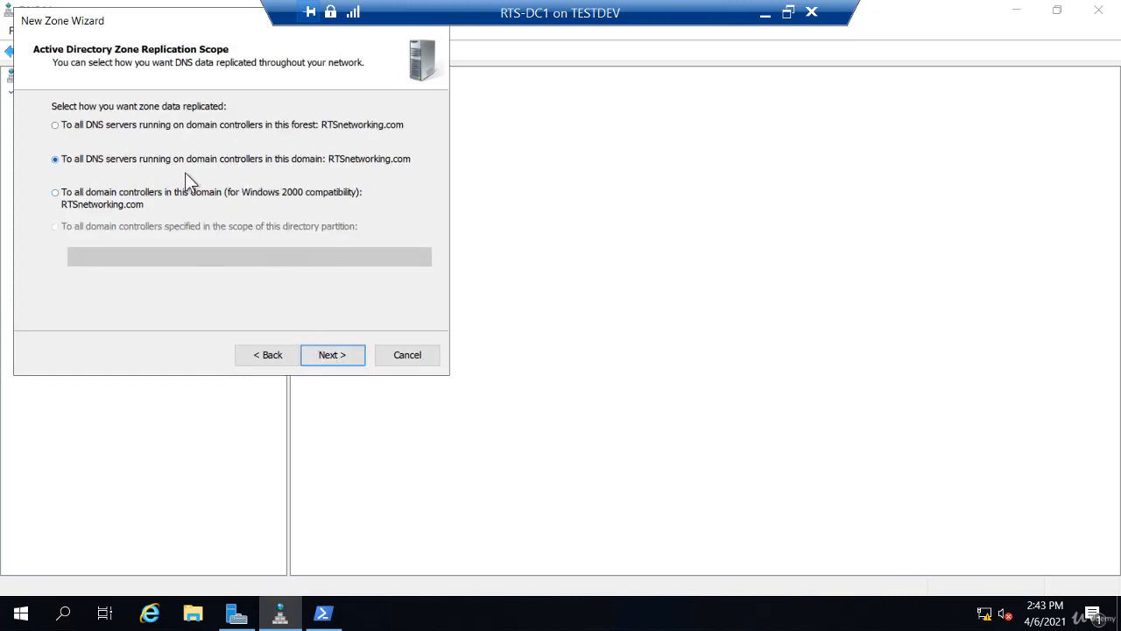
click(329, 357)
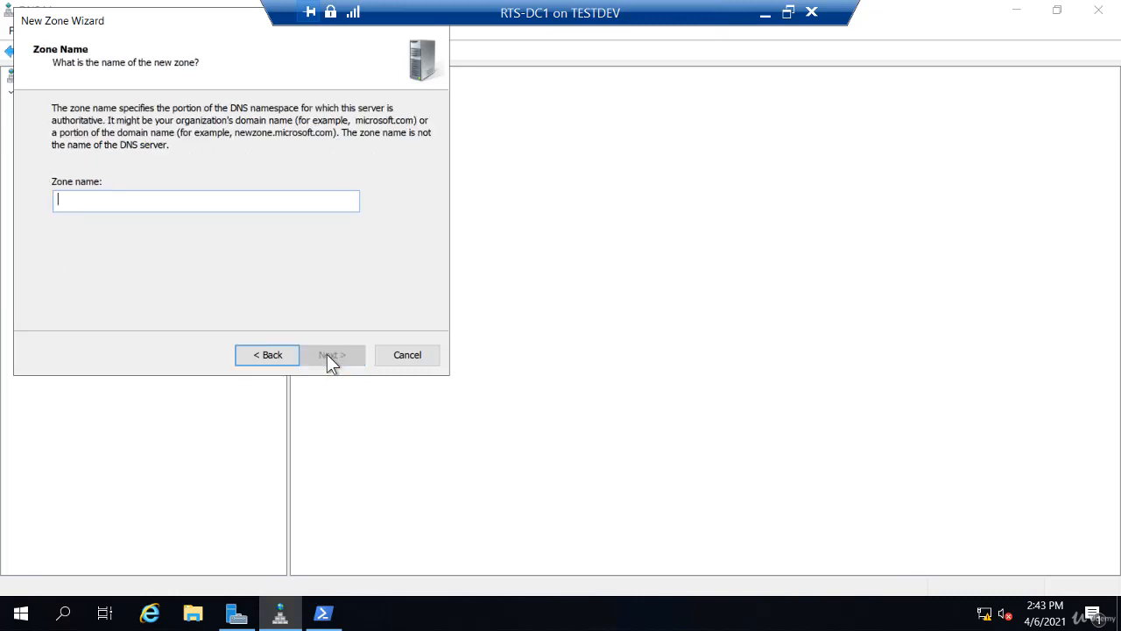
text(.)
click(341, 360)
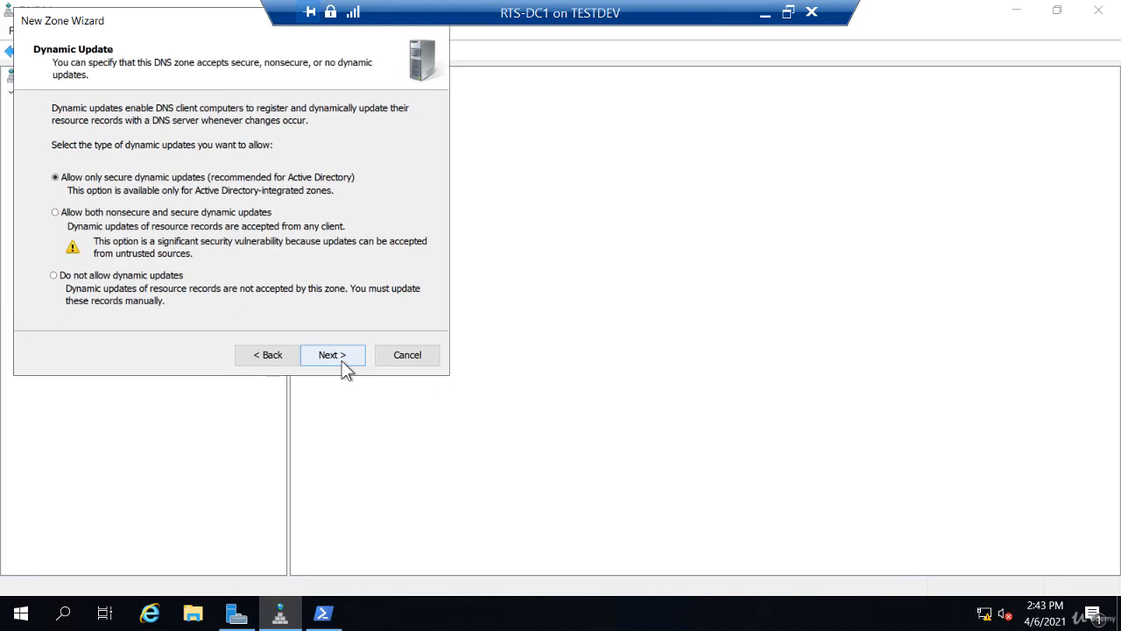
click(344, 366)
click(344, 366)
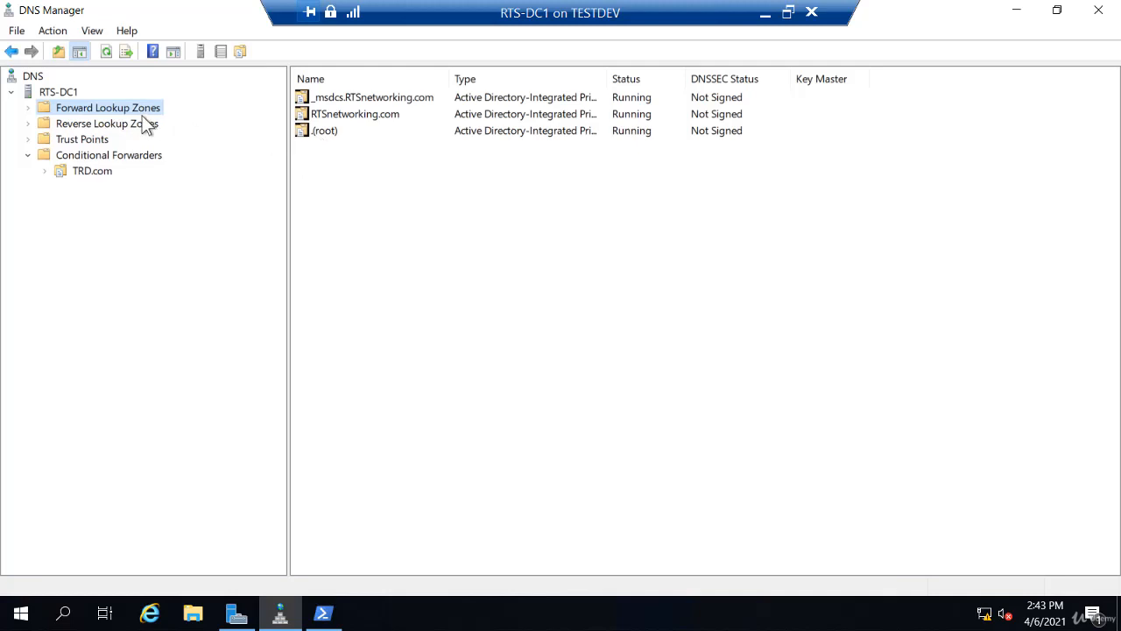
Step: Check the root hints and forwarders in RTS-DC1's properties with the root zone in place
right_click(63, 92)
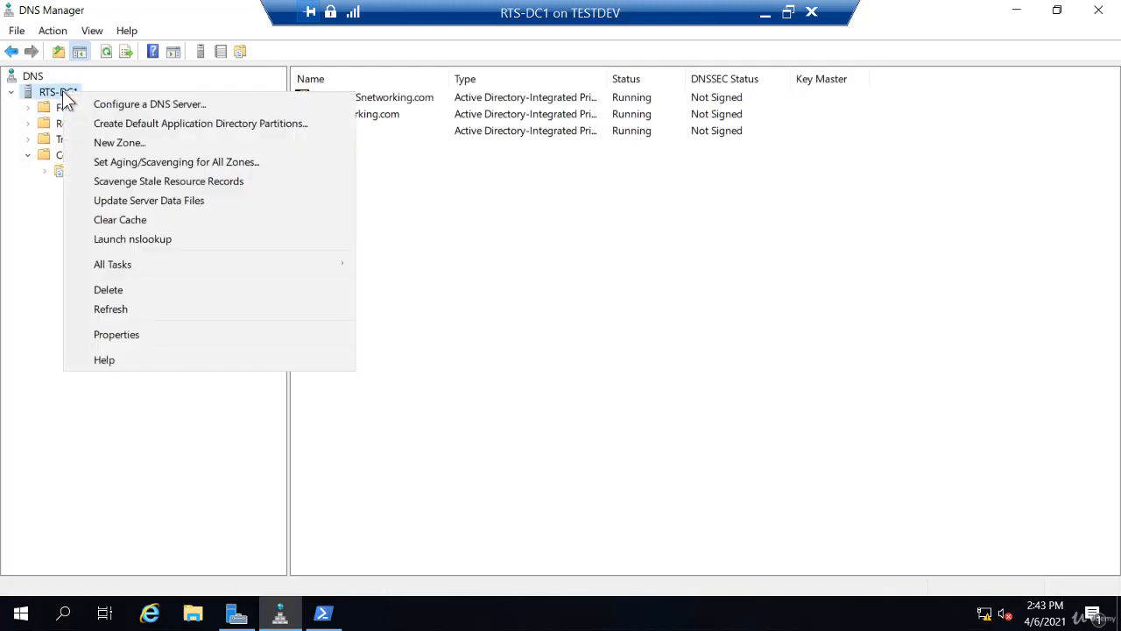
click(125, 336)
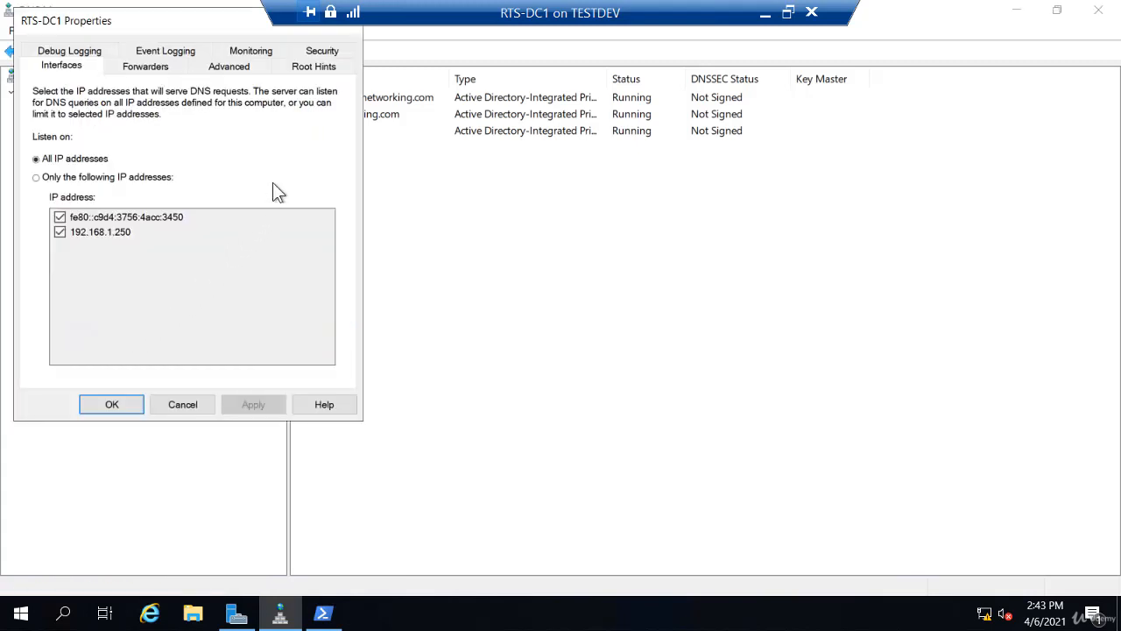
click(317, 66)
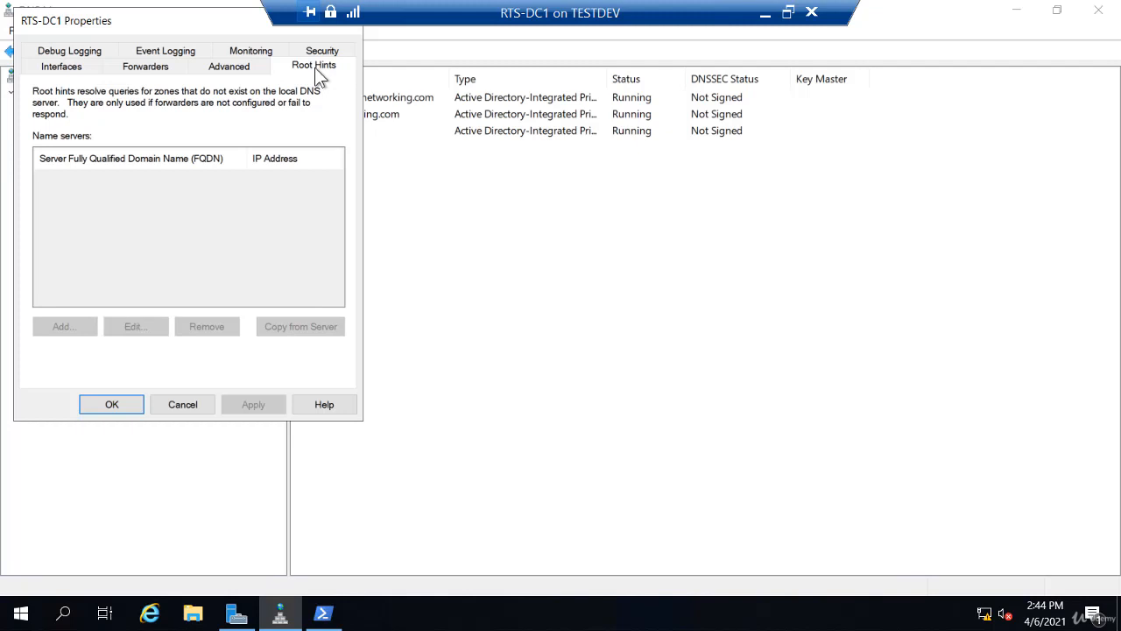
click(150, 71)
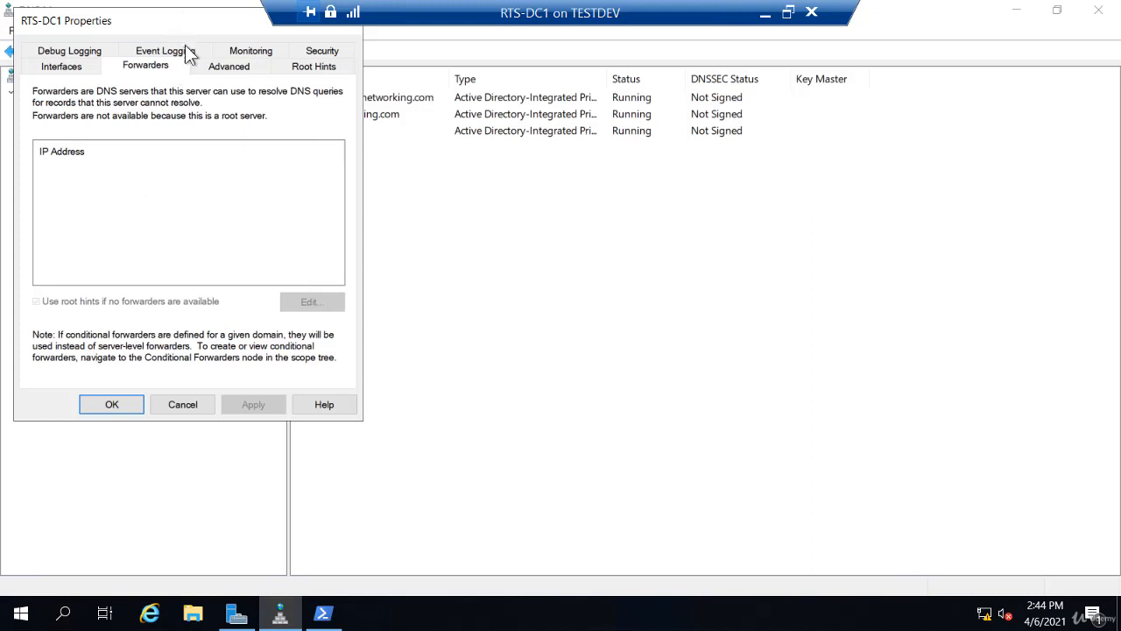
drag(185, 46, 249, 200)
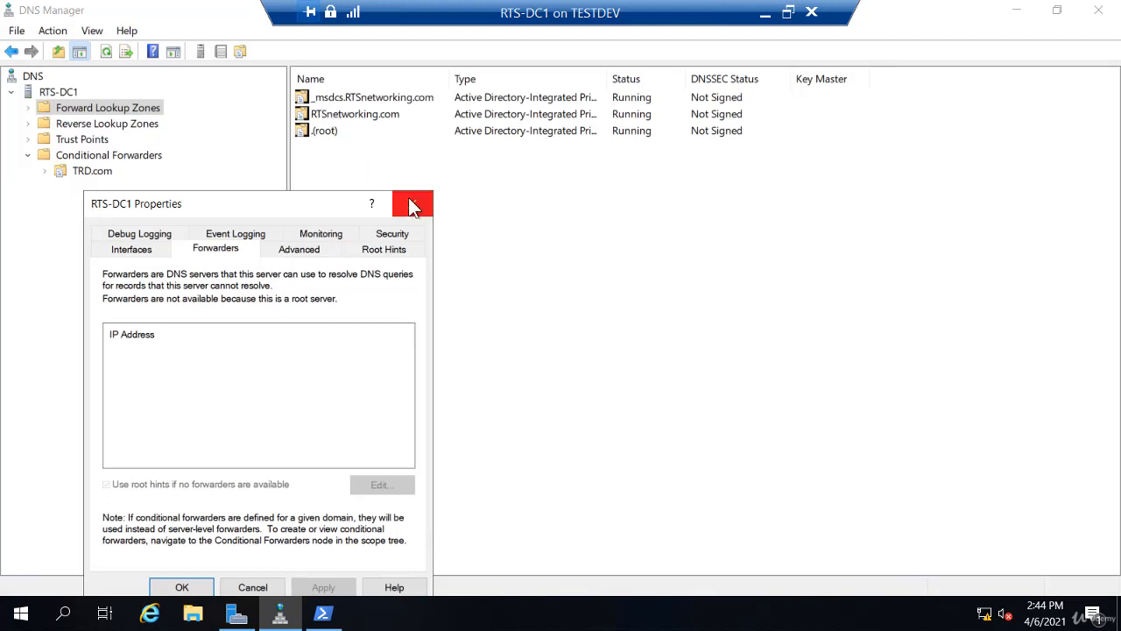
click(413, 205)
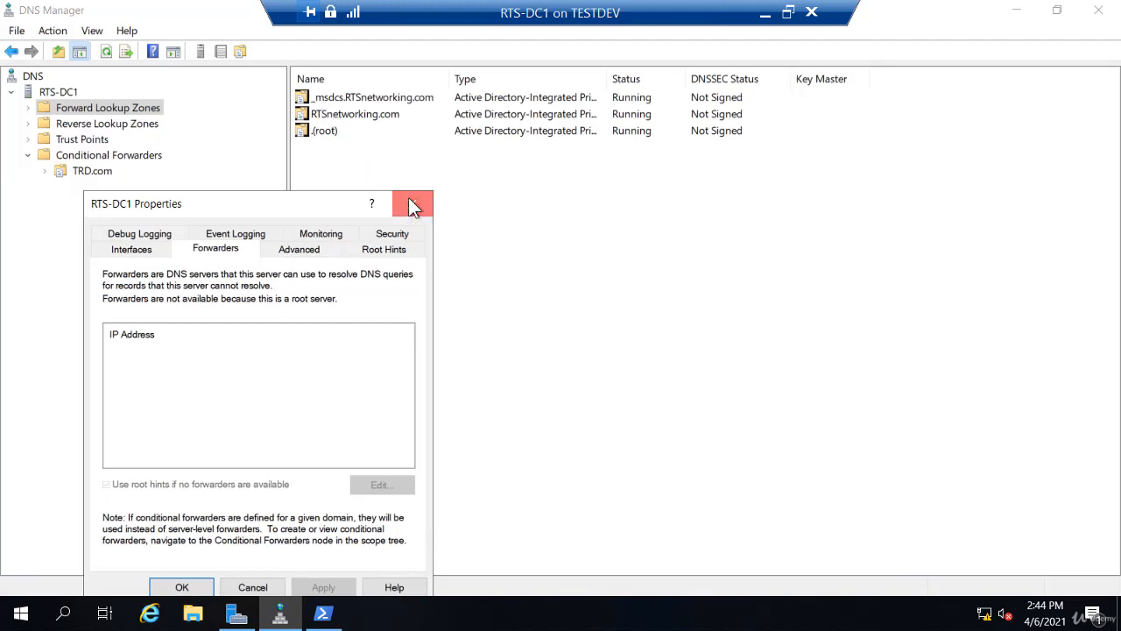
Step: Delete the .(root) forward lookup zone from both the DNS server and Active Directory
right_click(316, 140)
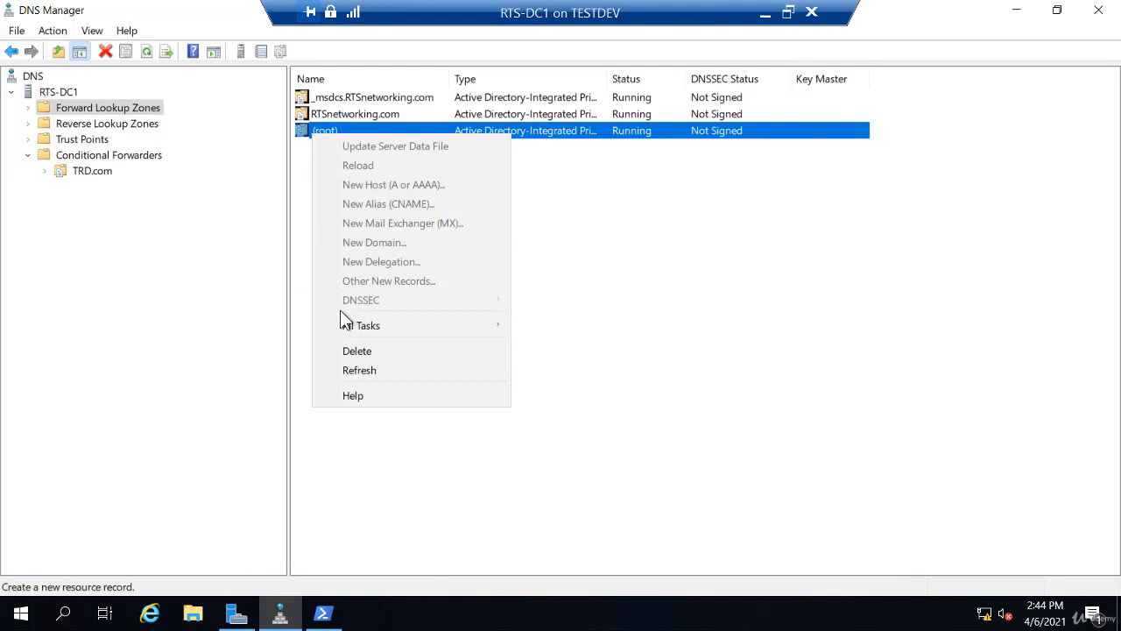
click(353, 351)
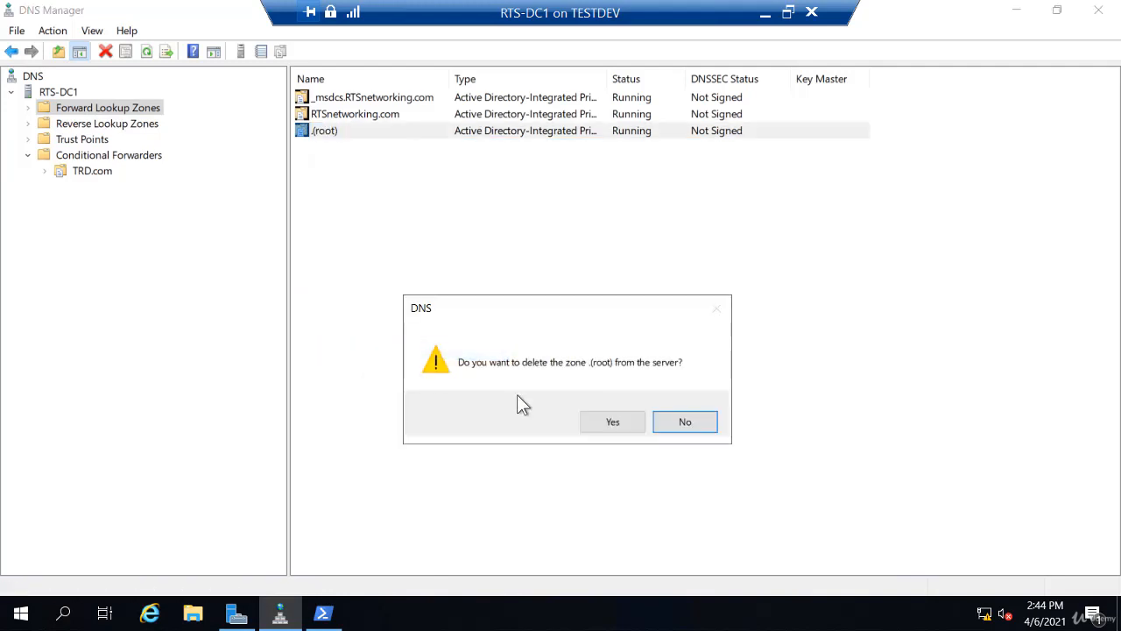
click(613, 423)
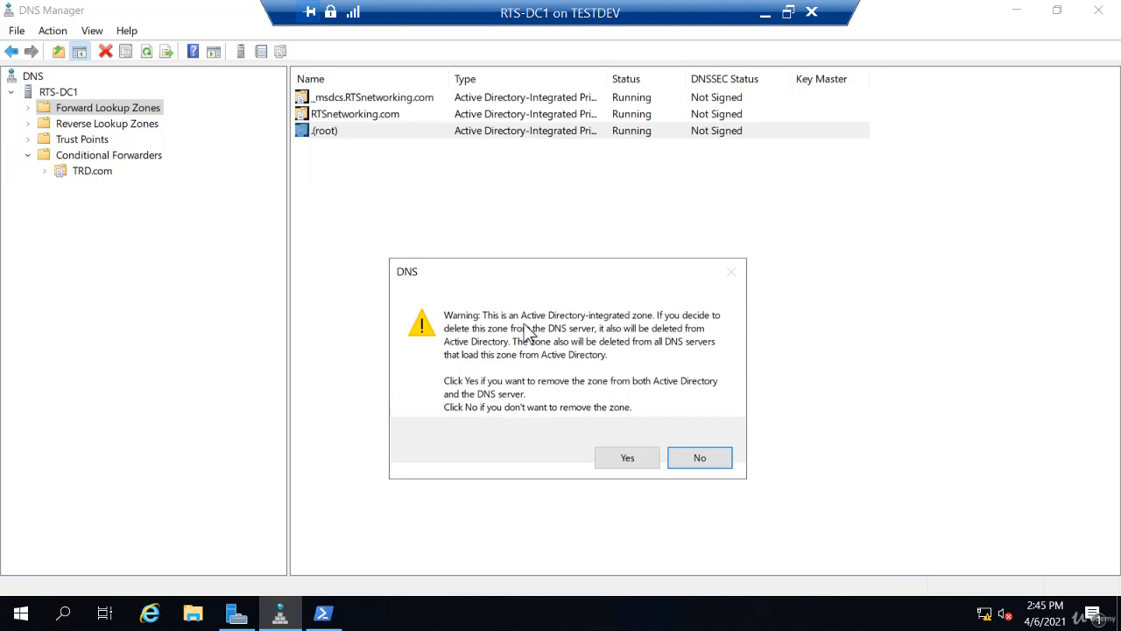
click(627, 456)
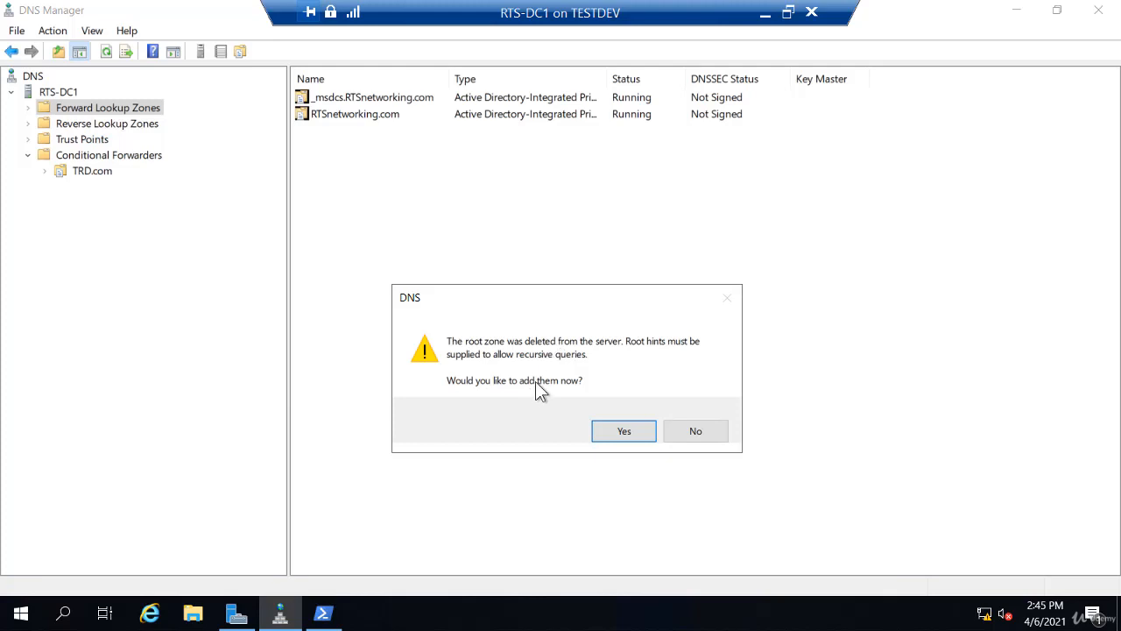
Step: Agree to restore the root hints, check RTS-DC1's forwarders, and accept the server properties
click(618, 433)
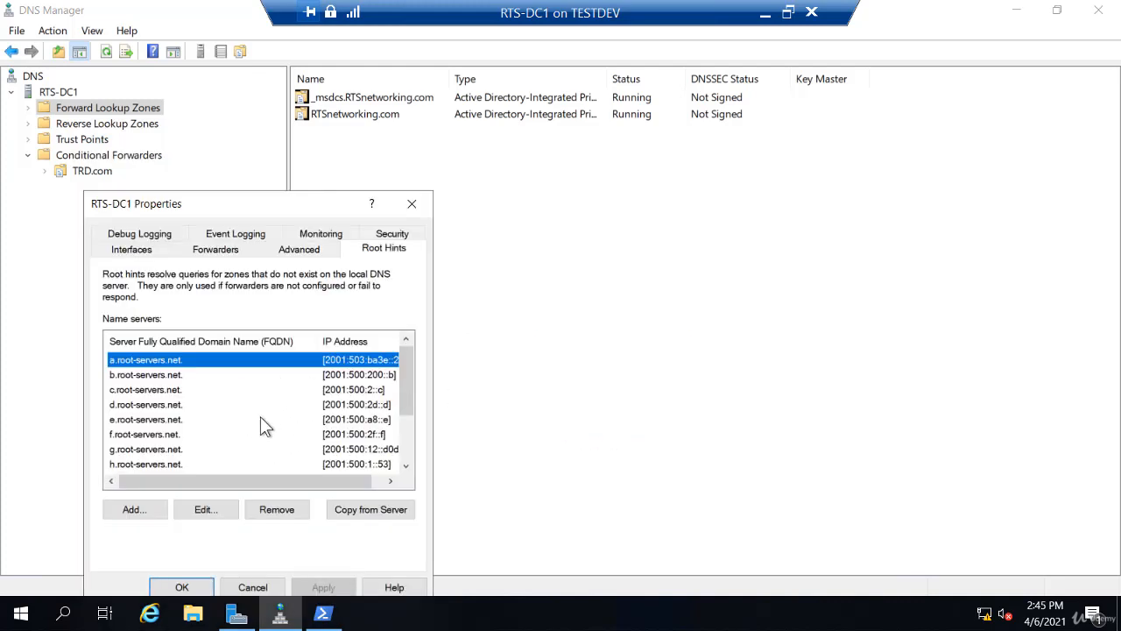
click(218, 250)
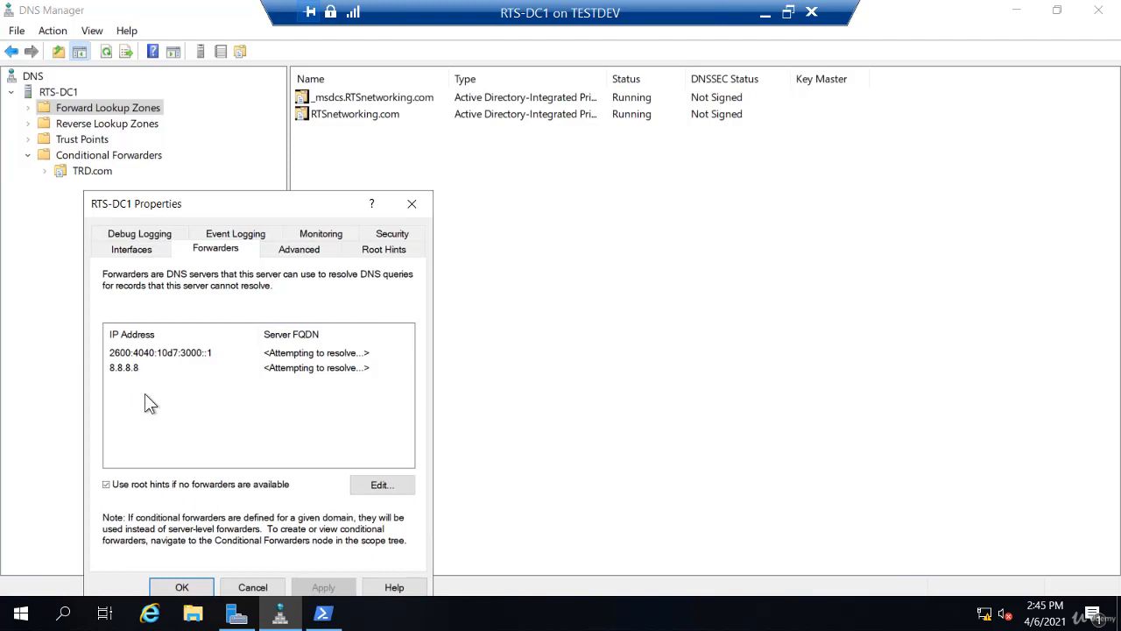
click(184, 587)
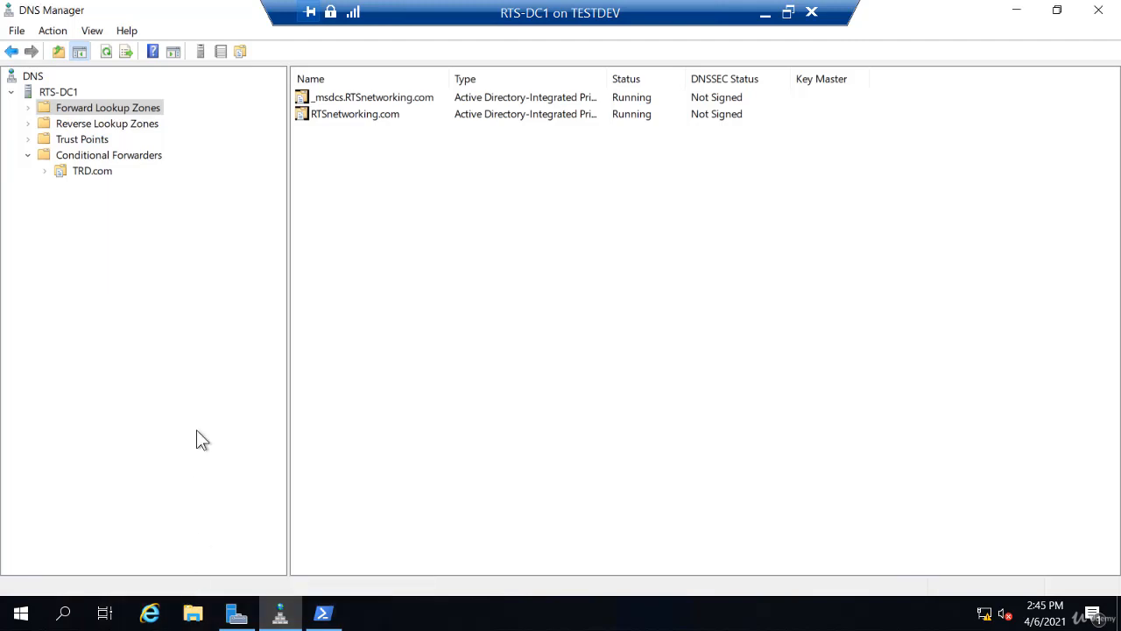
Step: Delete the TRD.com conditional forwarder from the server
right_click(93, 174)
click(122, 186)
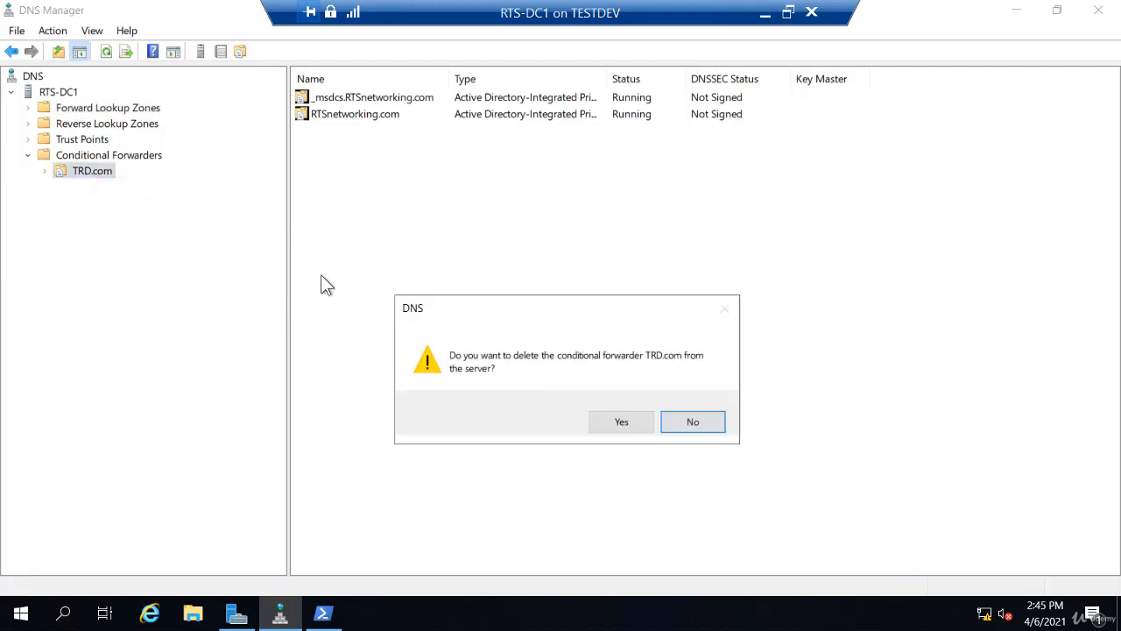
click(627, 423)
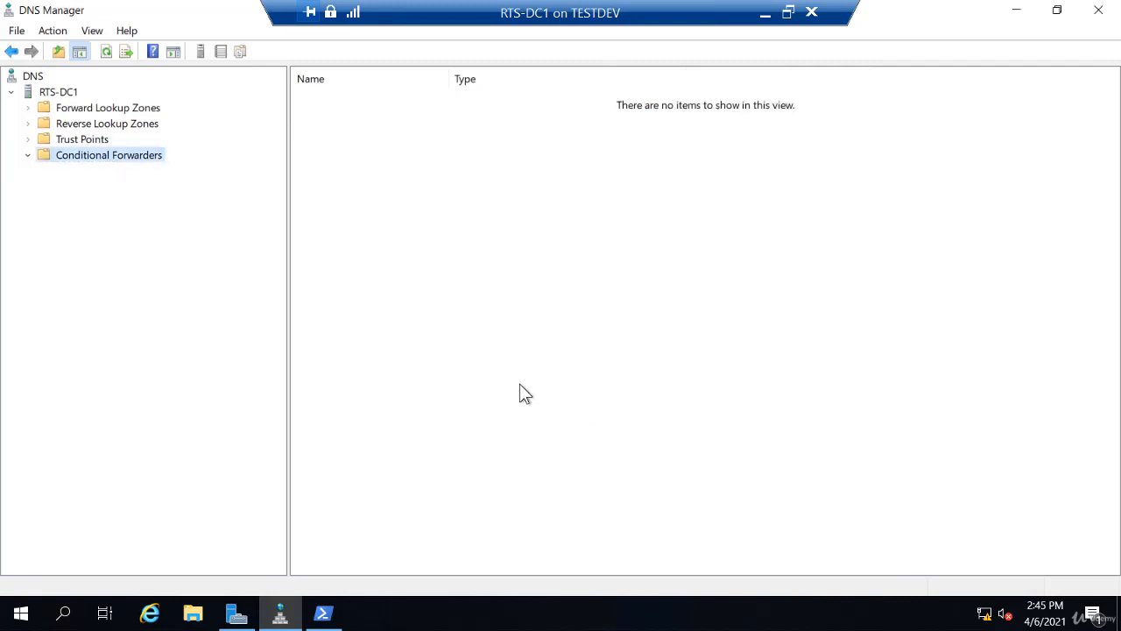
Step: Remove the 8.8.8.8 forwarder from RTS-DC1's server properties and save the change
click(44, 91)
right_click(42, 91)
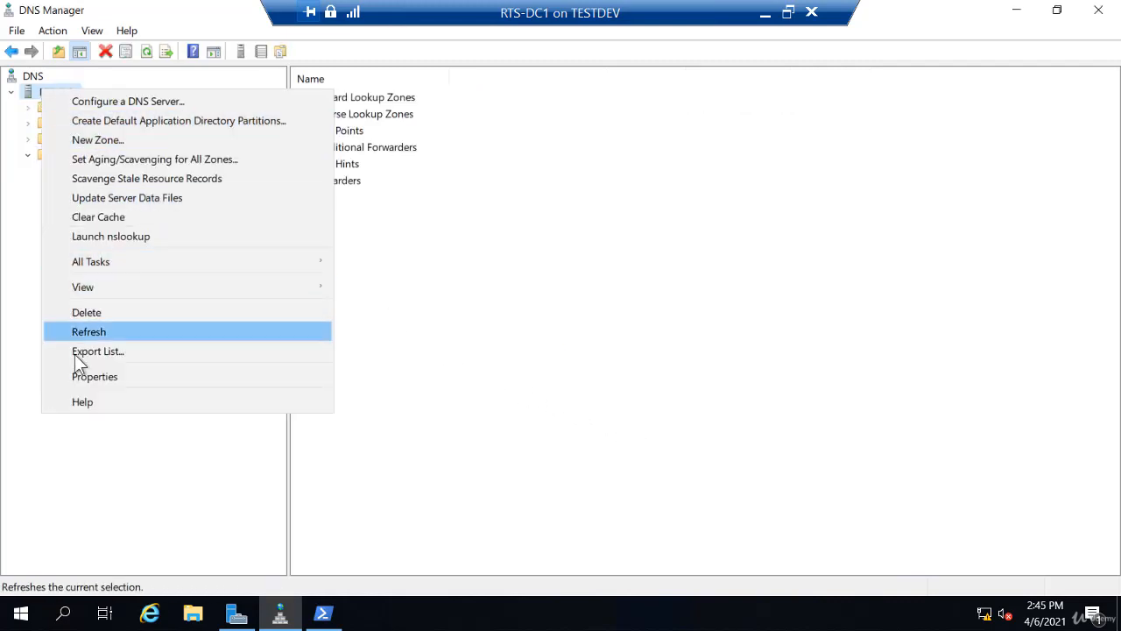
click(80, 376)
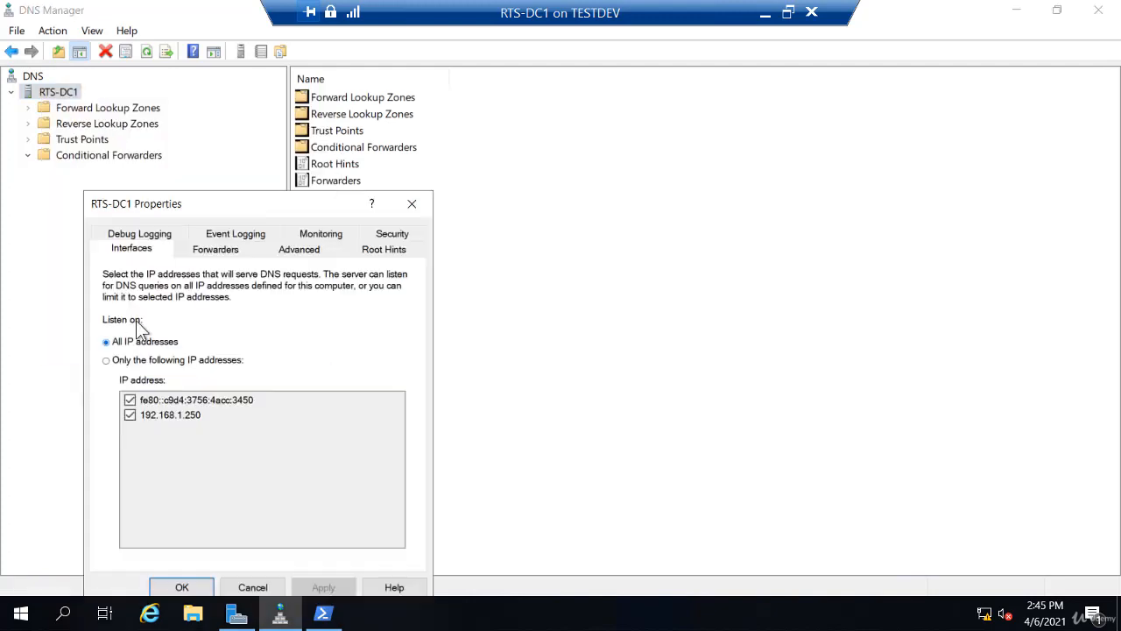
click(221, 248)
click(126, 366)
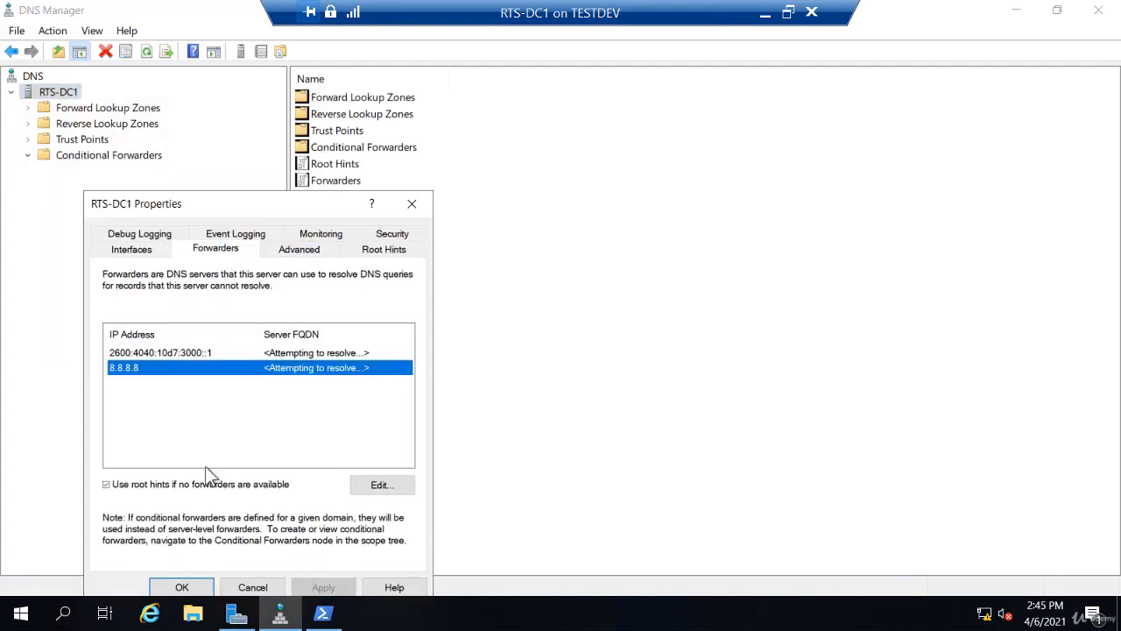
click(377, 489)
click(72, 290)
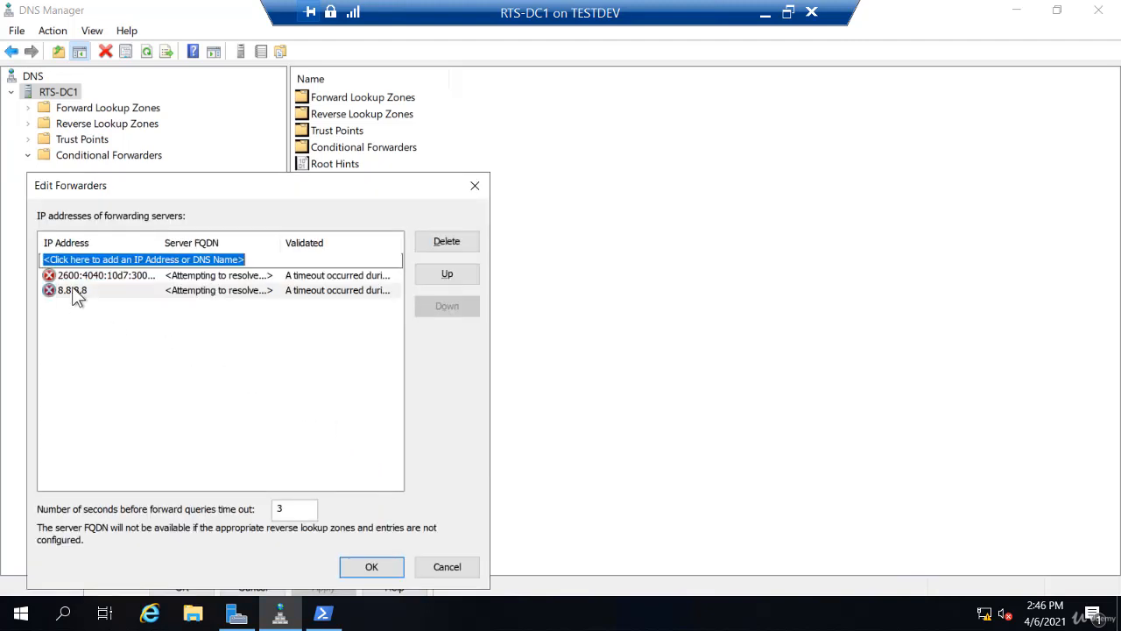
click(72, 290)
click(442, 241)
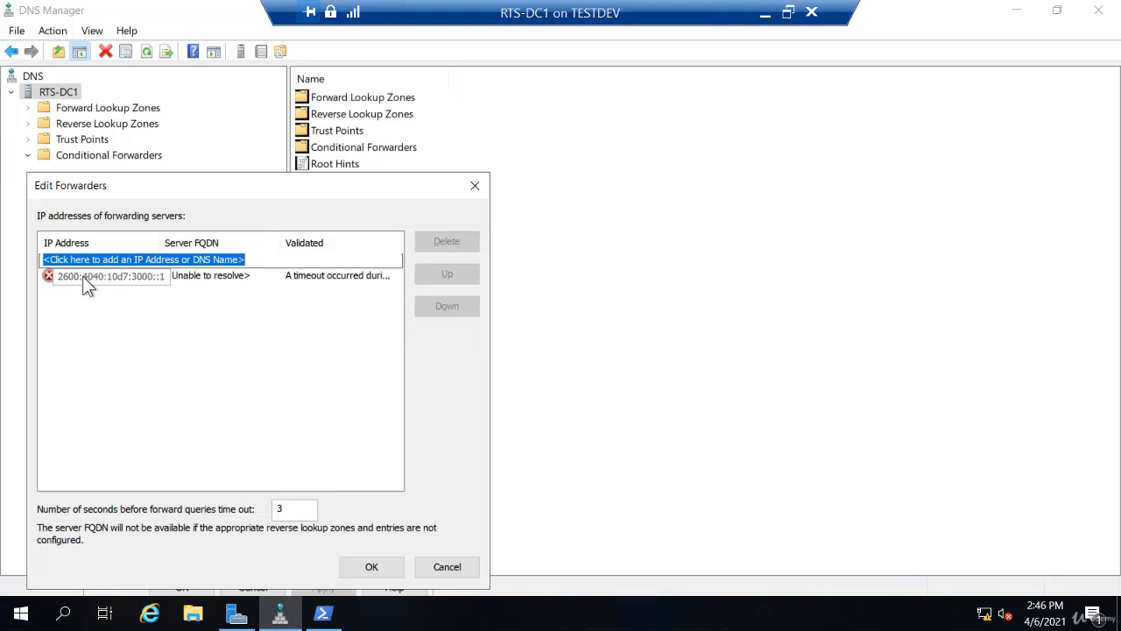
click(371, 567)
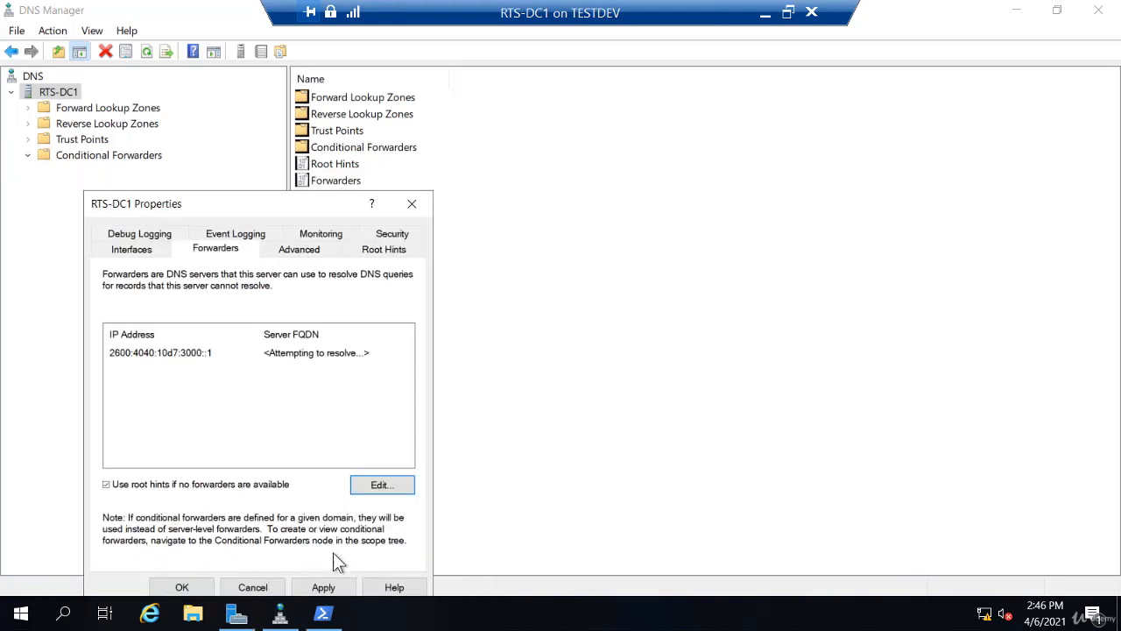
click(181, 587)
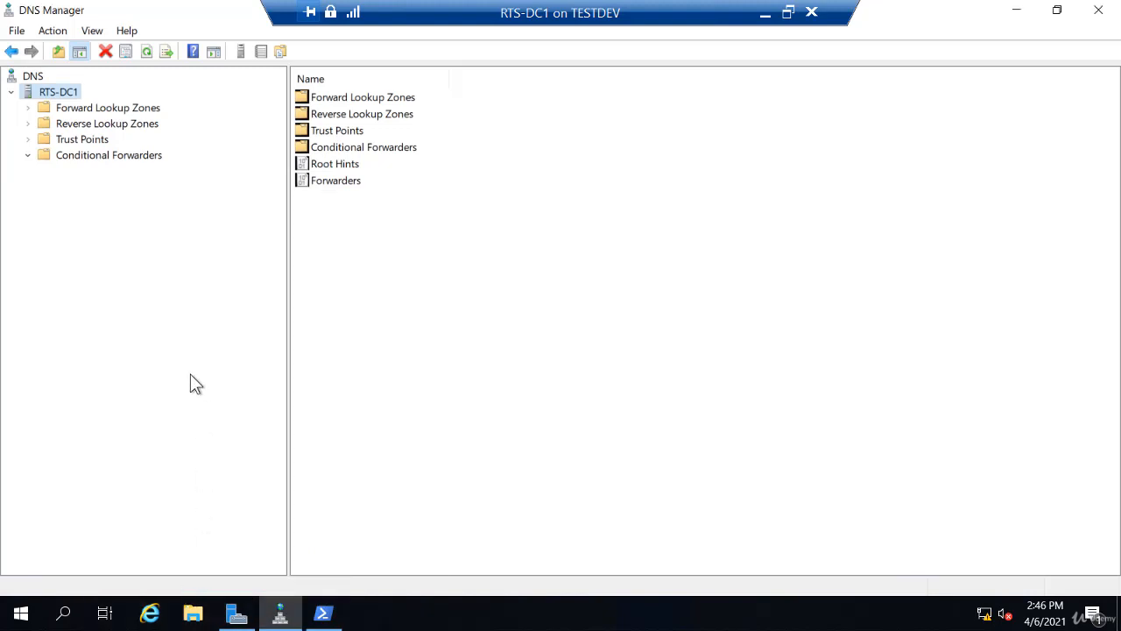